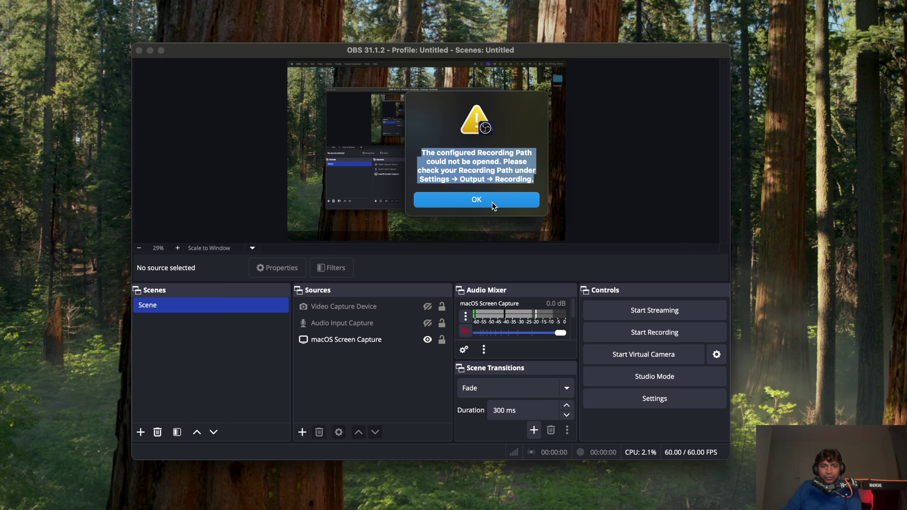
# Dismiss the recording path error and open the Output settings.
pyautogui.click(494, 209)
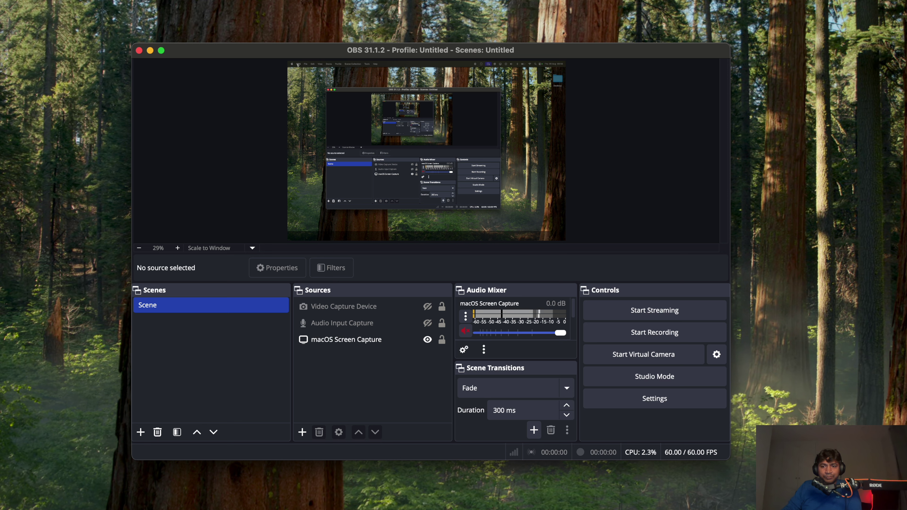
pyautogui.click(34, 1)
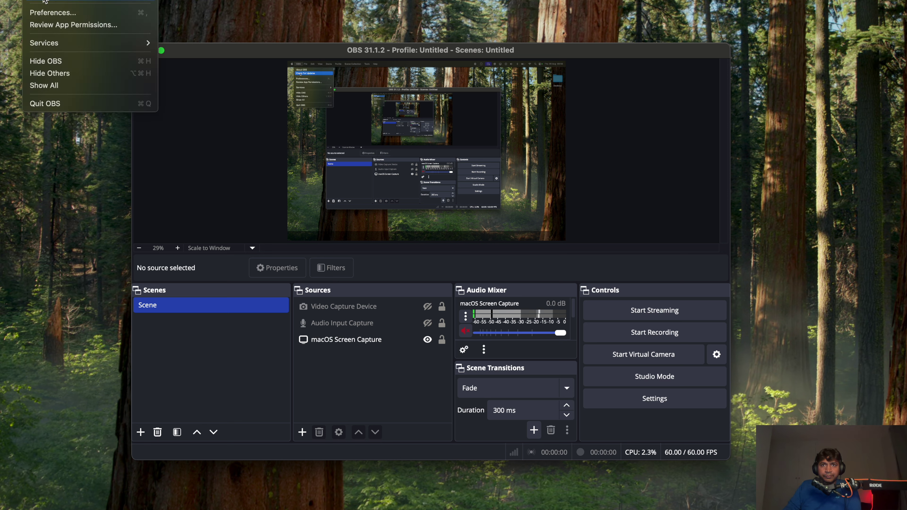
pyautogui.click(85, 14)
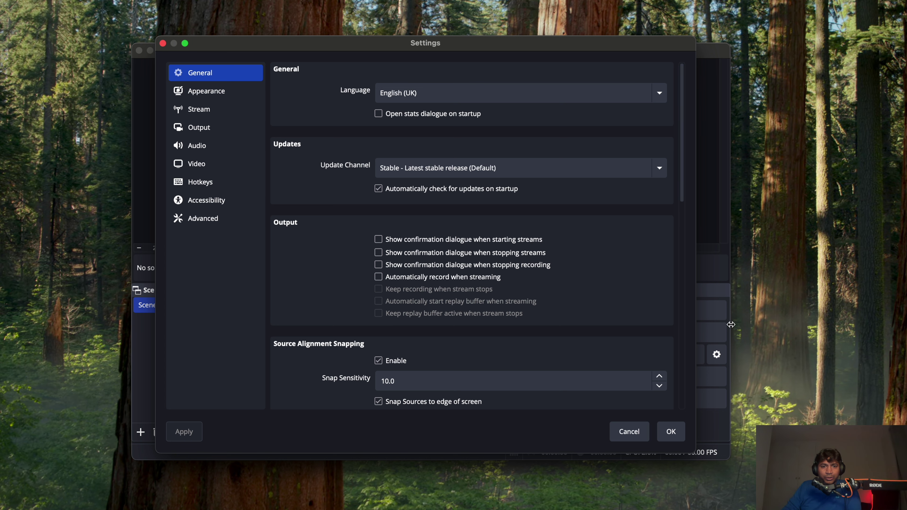
pyautogui.click(201, 128)
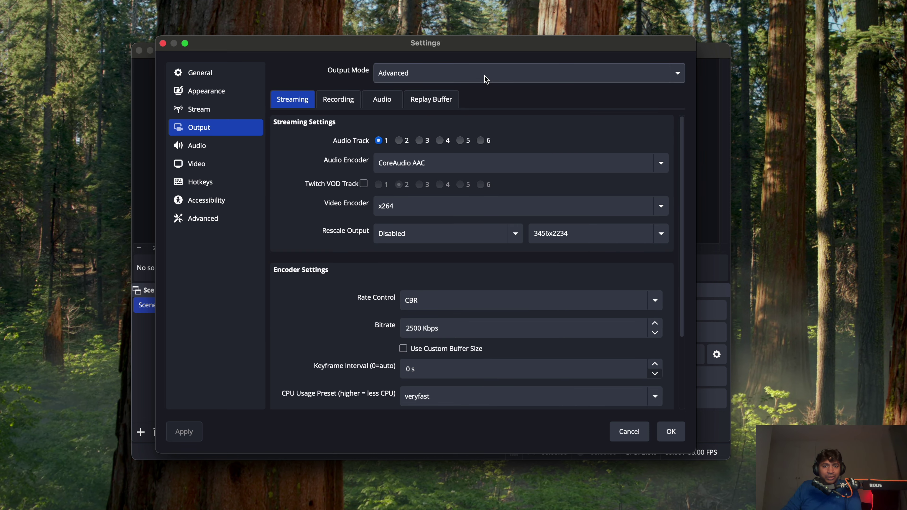
# Set the output mode to Advanced and display its Recording settings.
pyautogui.click(486, 76)
pyautogui.click(407, 70)
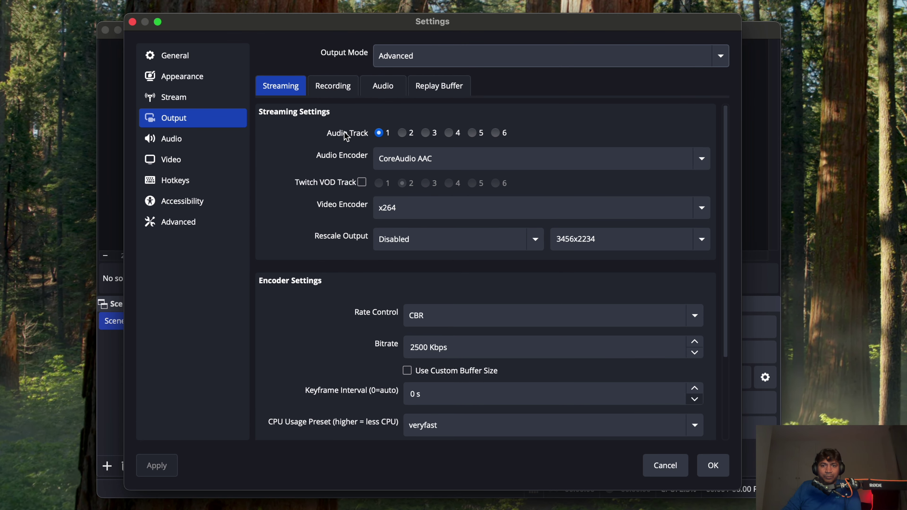
pyautogui.click(279, 94)
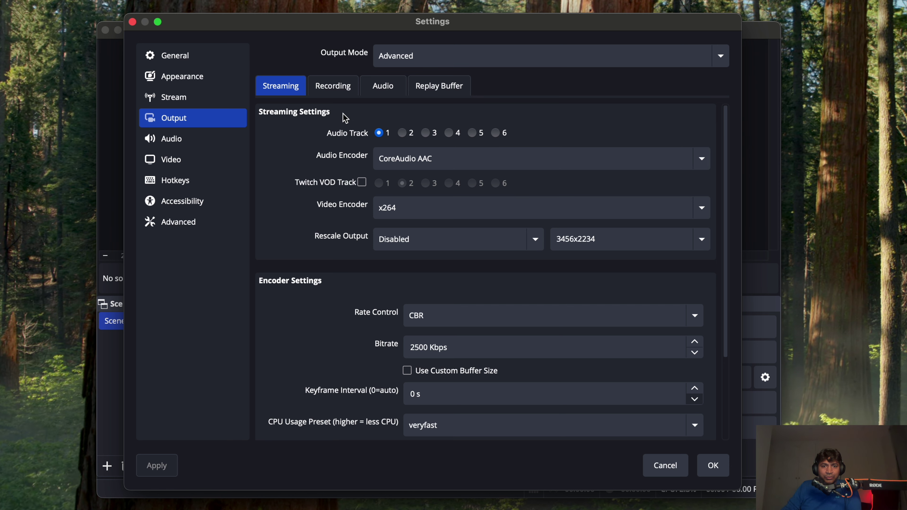
pyautogui.click(339, 93)
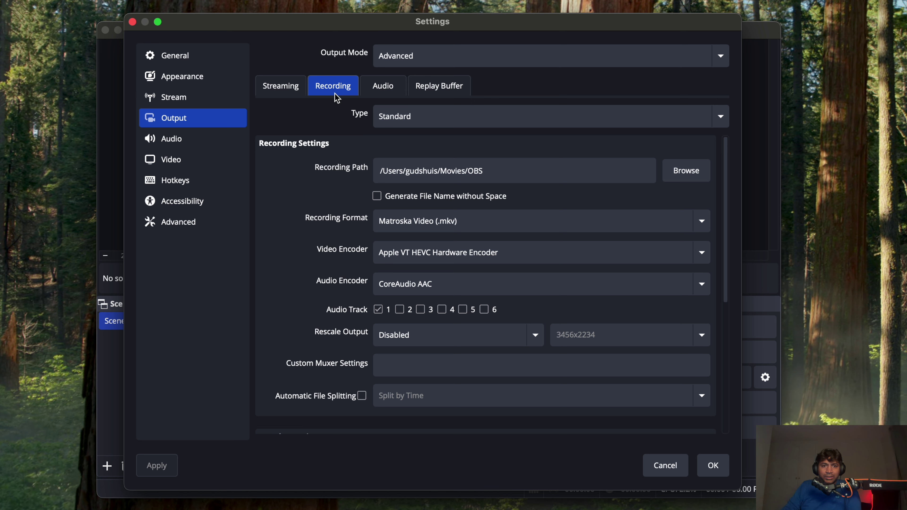
# Create a folder named OBS inside Movies and set it as the recording path.
pyautogui.moveTo(489, 171); pyautogui.dragTo(374, 174)
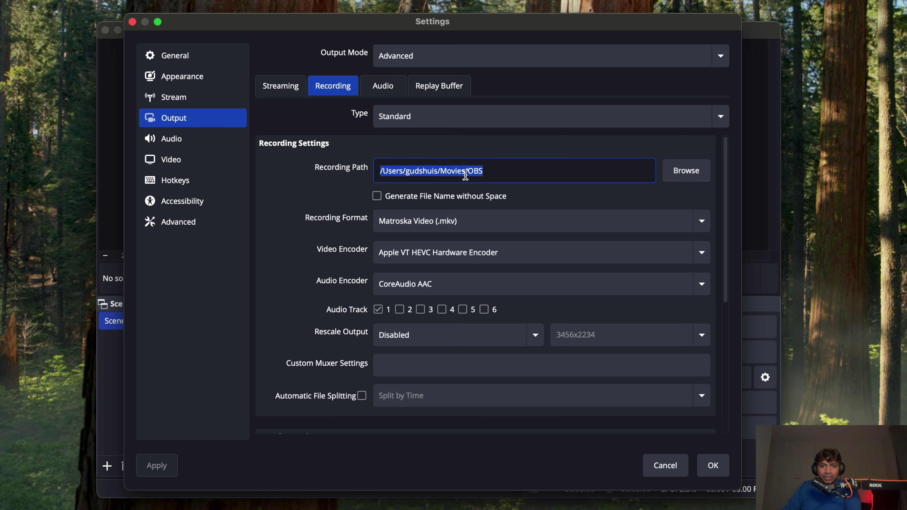
pyautogui.click(687, 173)
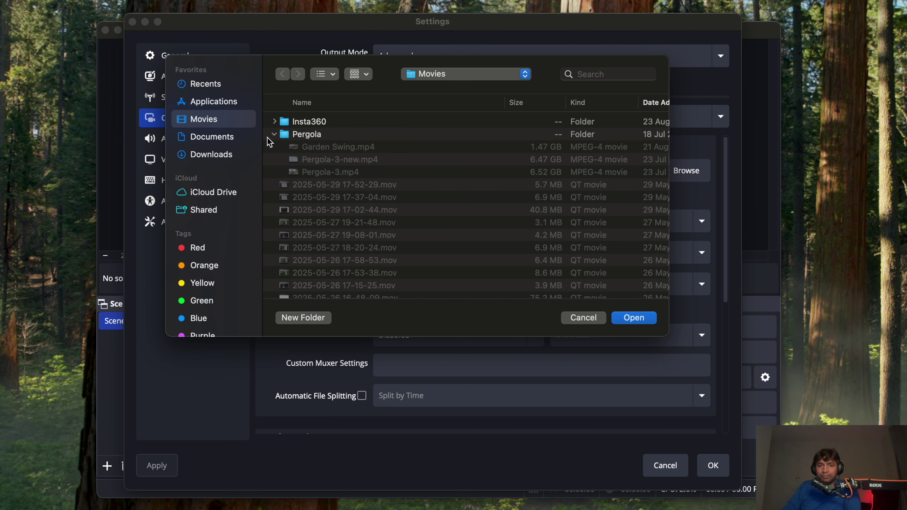
pyautogui.click(319, 318)
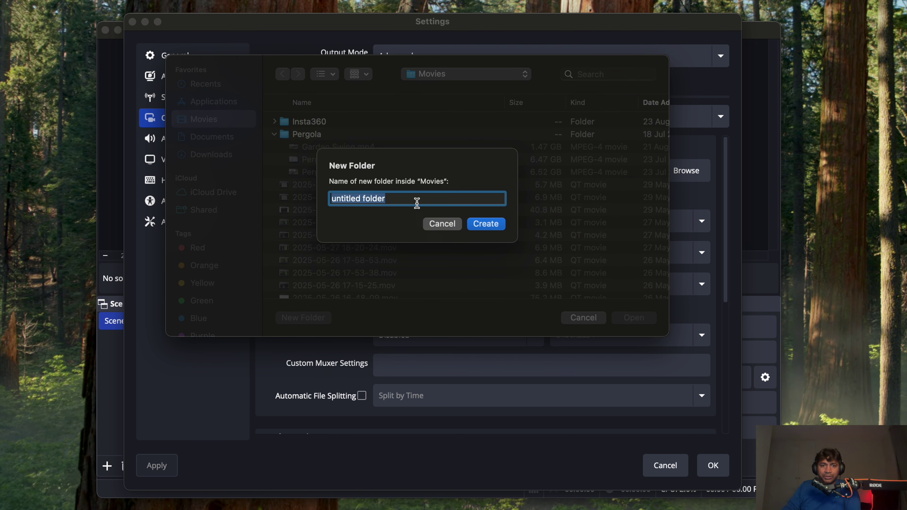
pyautogui.write('OBS')
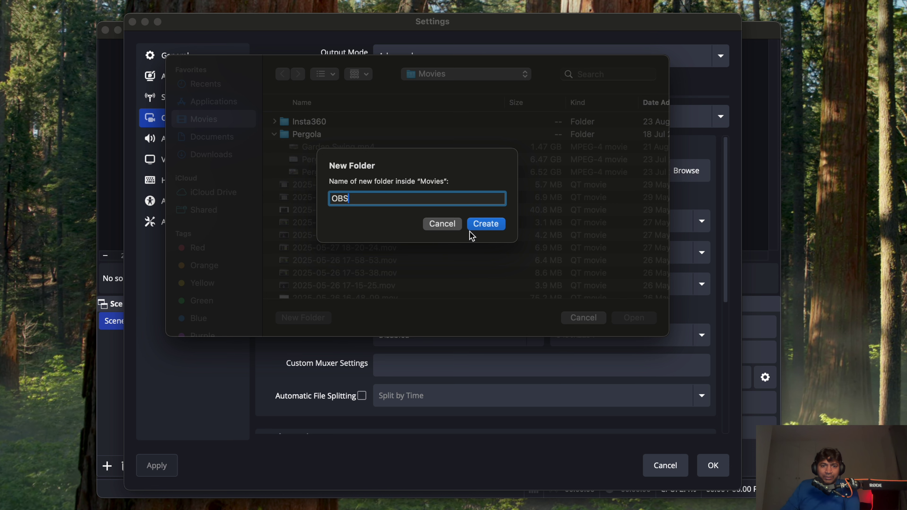
pyautogui.click(484, 226)
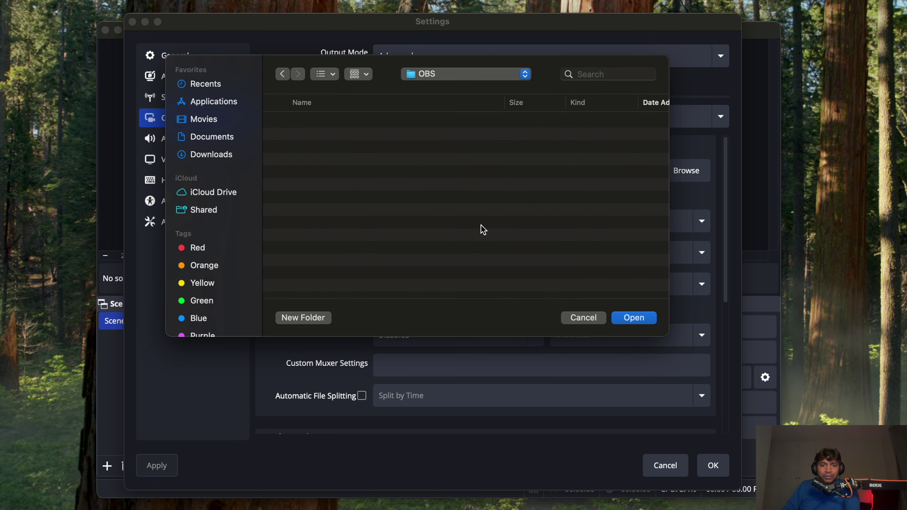
pyautogui.click(634, 318)
pyautogui.moveTo(486, 171); pyautogui.dragTo(377, 172)
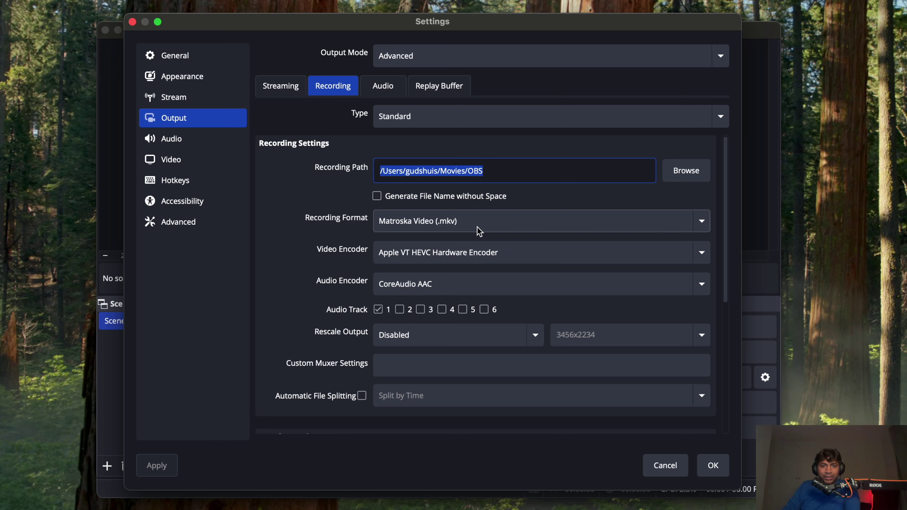
# Choose Matroska Video (.mkv) as the recording format and check the Audio settings before returning to the Output settings.
pyautogui.click(710, 229)
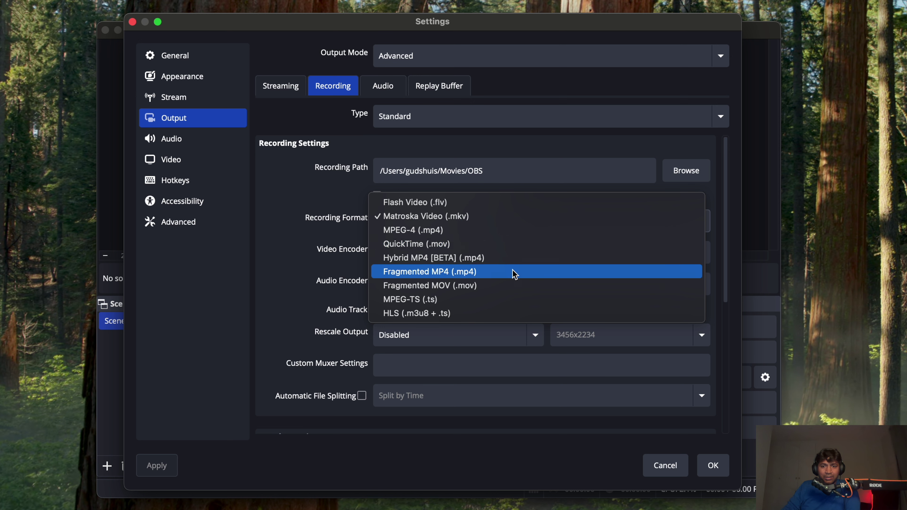
pyautogui.click(472, 220)
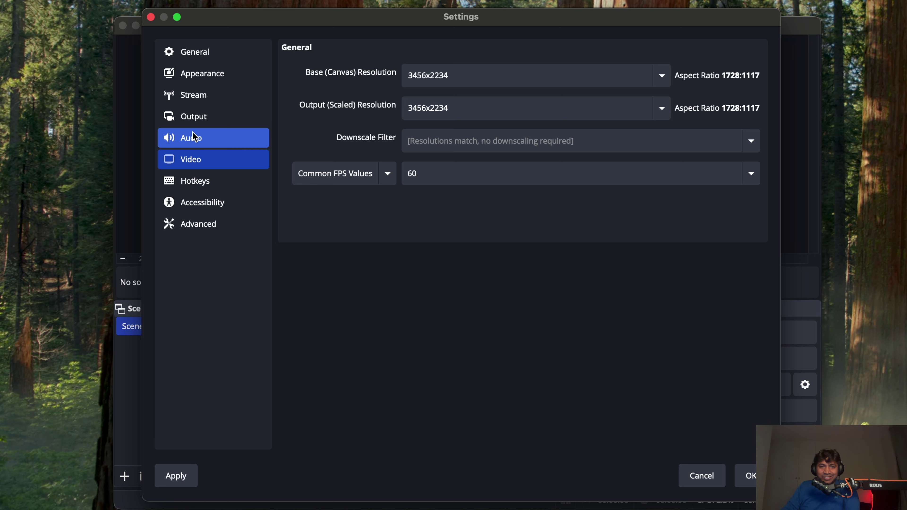
pyautogui.click(193, 132)
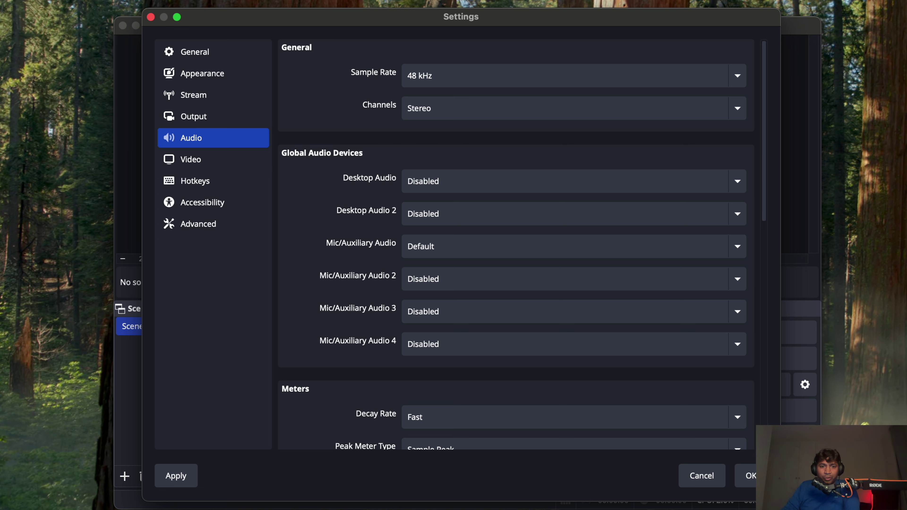
pyautogui.click(186, 116)
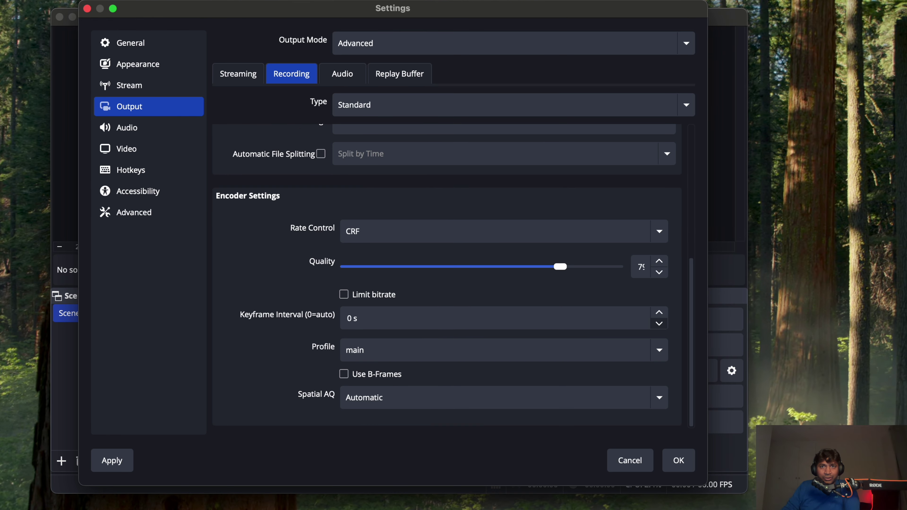
# Set the recording video encoder to Apple VT H264 Hardware Encoder.
pyautogui.click(614, 233)
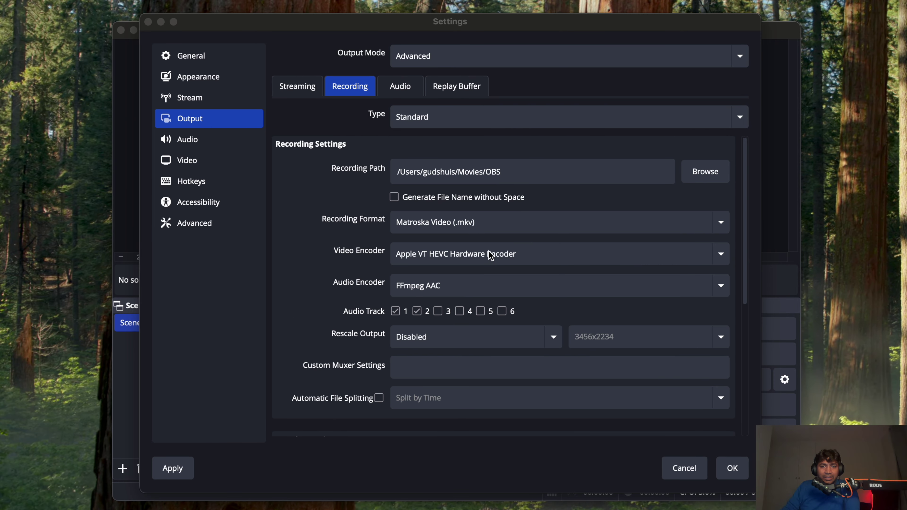
pyautogui.click(510, 253)
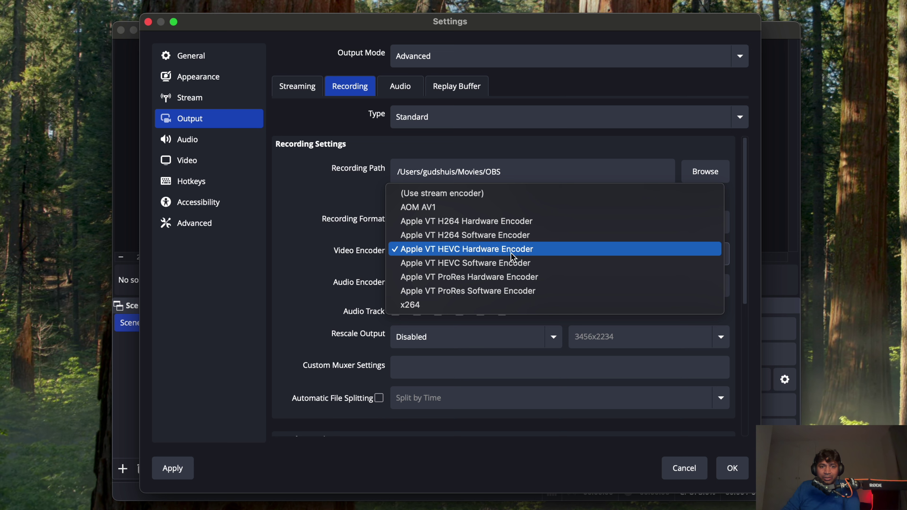
pyautogui.click(494, 221)
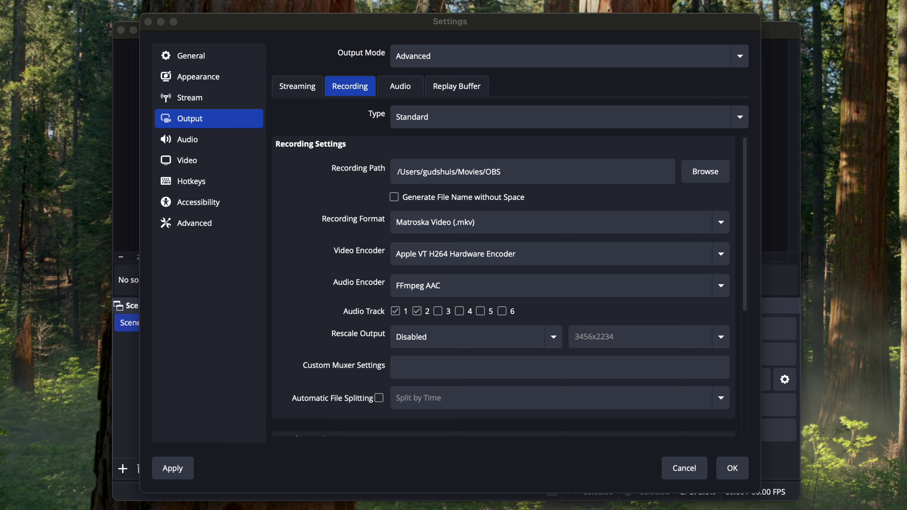
# Set the recording encoder's bitrate to 6000 Kbps and save the settings.
pyautogui.scroll(-5, 594, 376)
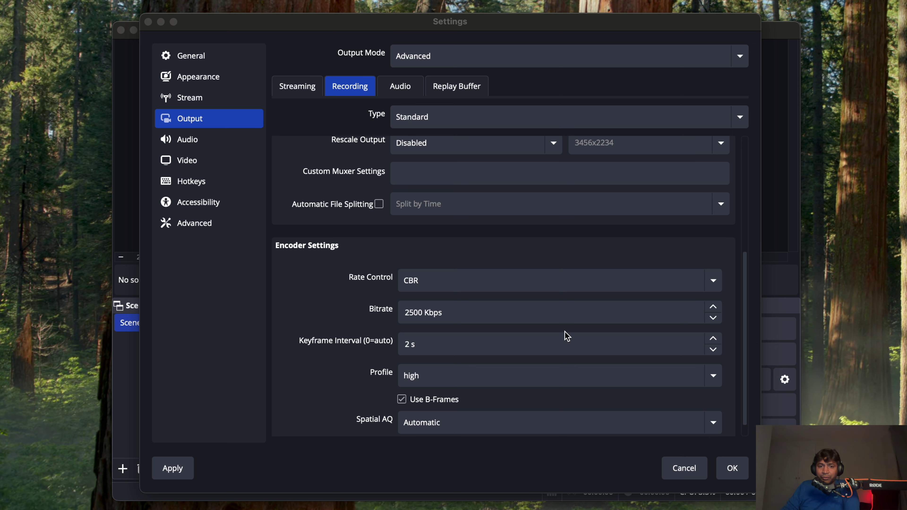
pyautogui.click(621, 318)
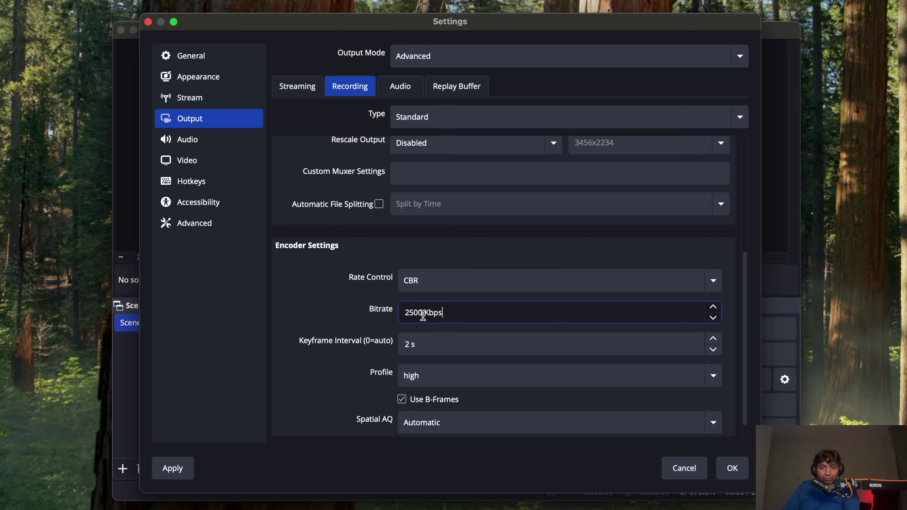
pyautogui.moveTo(423, 317); pyautogui.dragTo(385, 317)
pyautogui.write('6000')
pyautogui.click(540, 262)
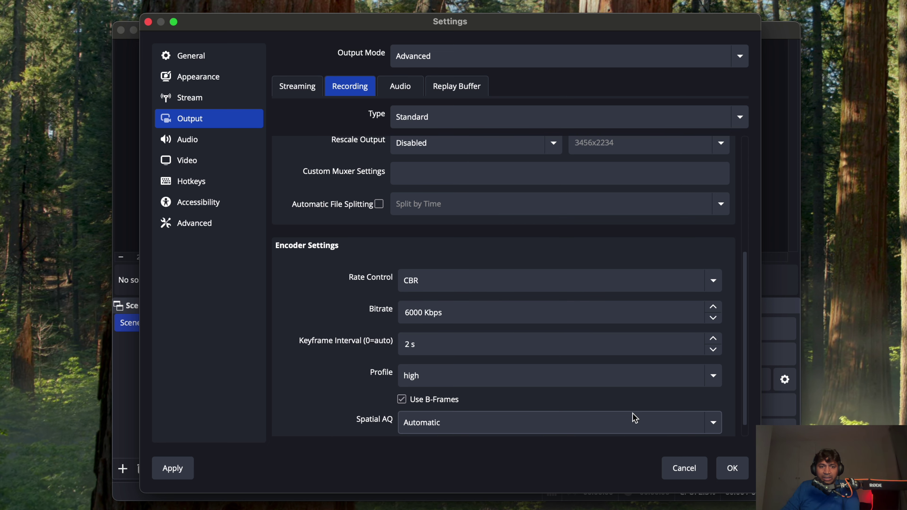
pyautogui.scroll(-1, 545, 400)
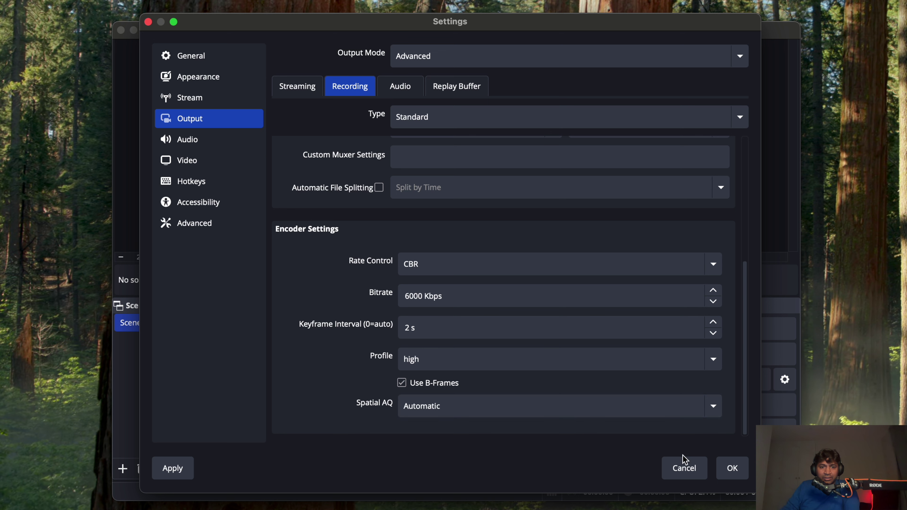
pyautogui.click(739, 470)
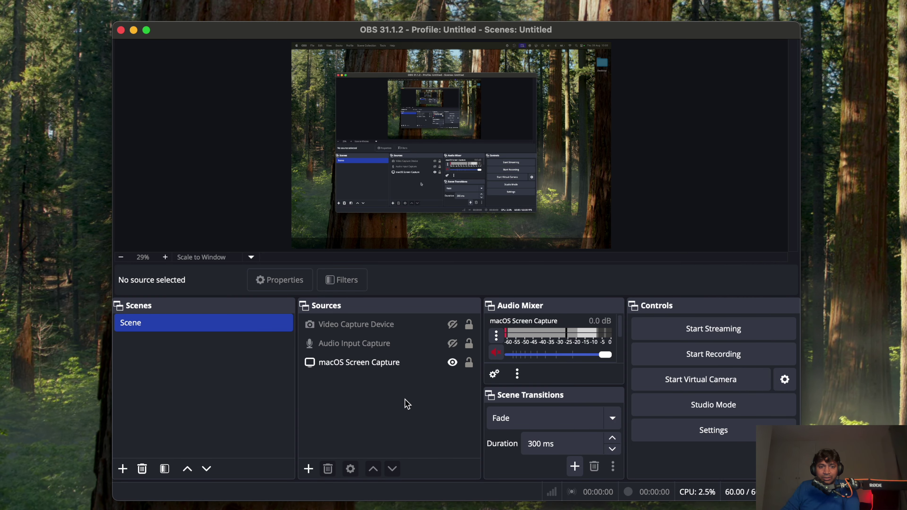
# Review the source types that can be added to the scene, including the deprecated ones.
pyautogui.click(307, 469)
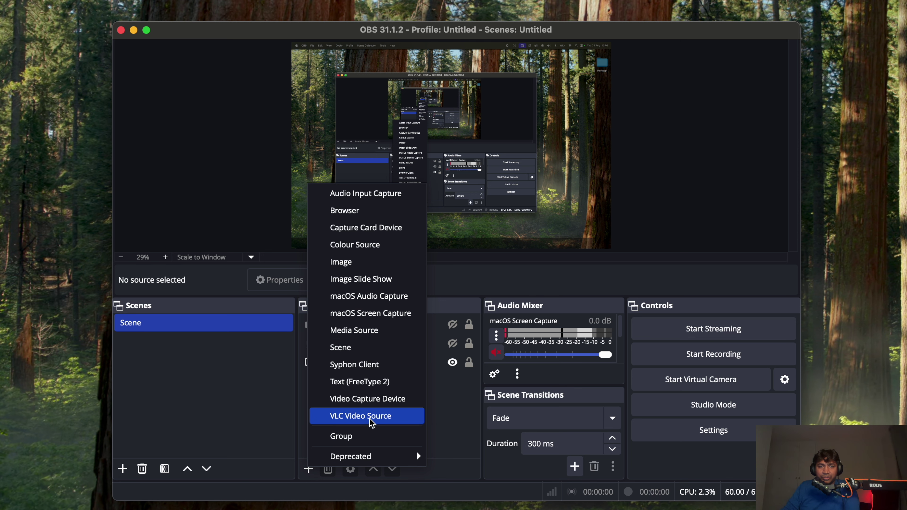
pyautogui.click(216, 415)
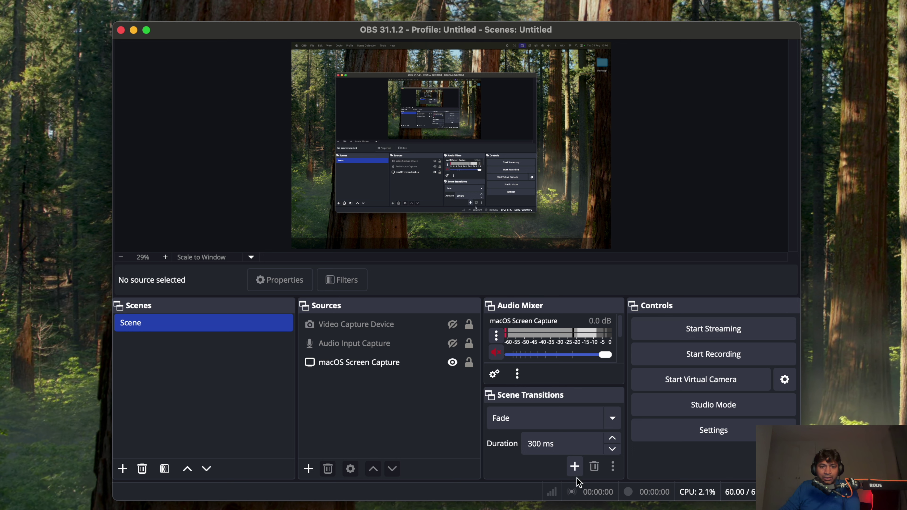
pyautogui.click(309, 469)
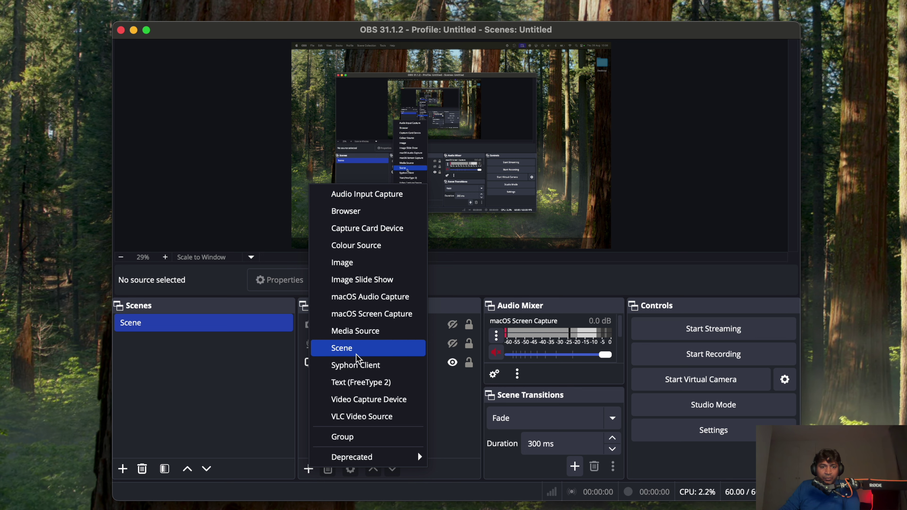
pyautogui.moveTo(383, 460)
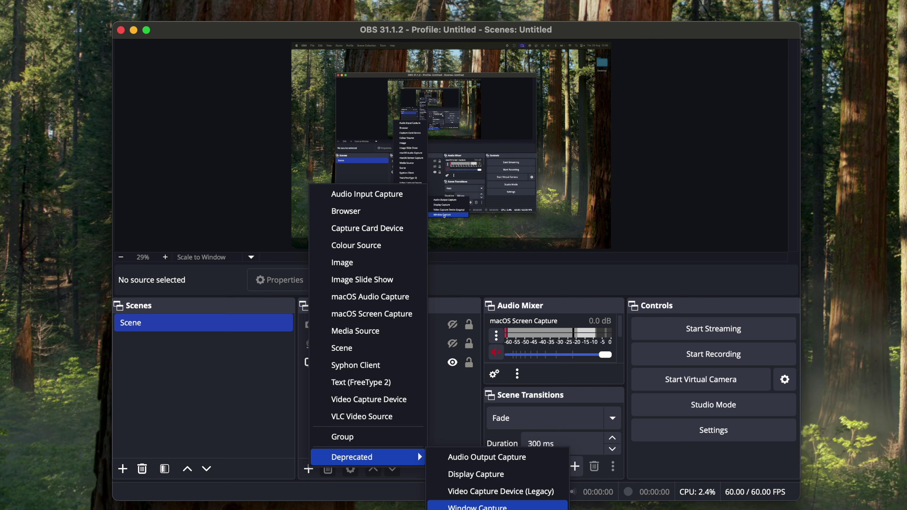
pyautogui.click(728, 257)
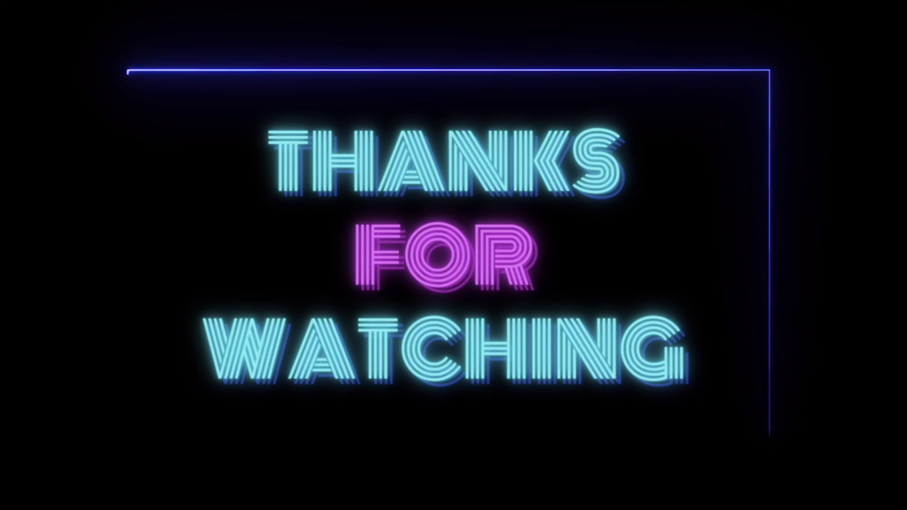